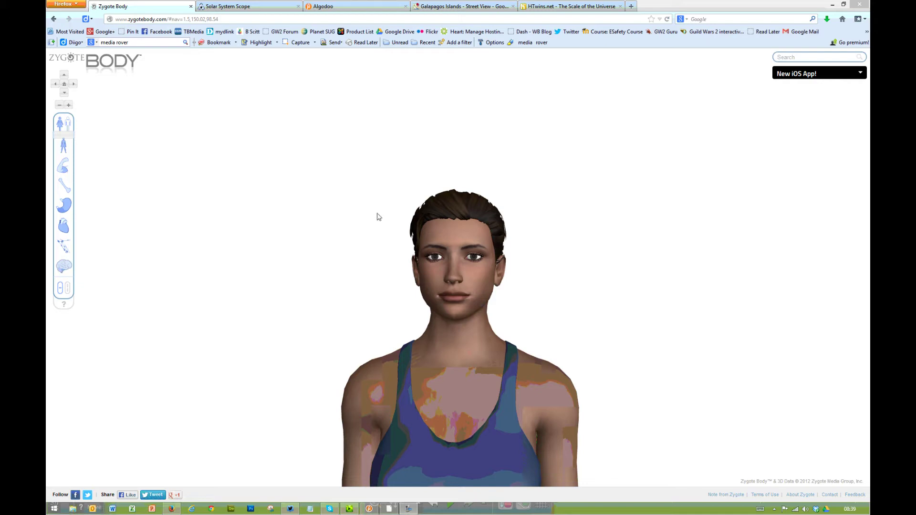
# Strip the skin and muscle layers off the female model to expose the skeleton, and view the head and shoulders from several angles
pyautogui.moveTo(486, 305); pyautogui.dragTo(574, 250)
pyautogui.scroll(2, 443, 228)
pyautogui.scroll(3, 443, 228)
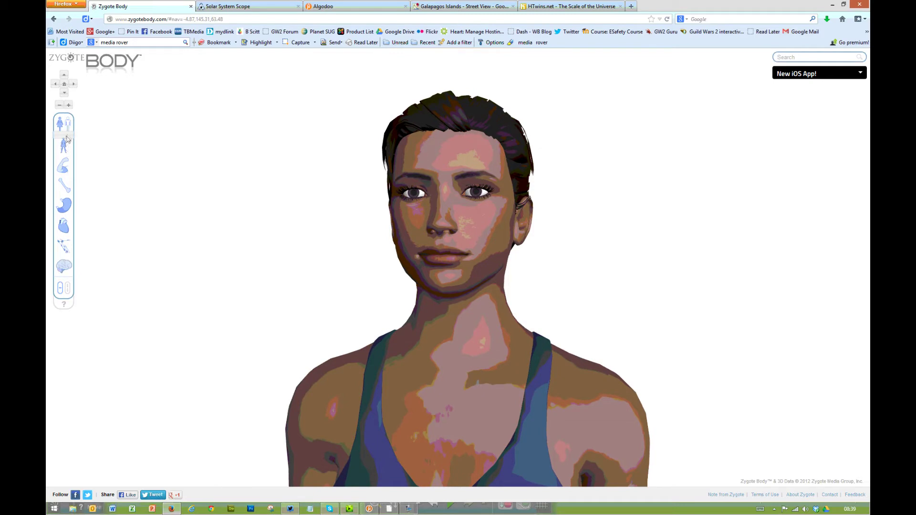
pyautogui.moveTo(67, 137); pyautogui.dragTo(63, 188)
pyautogui.moveTo(282, 215); pyautogui.dragTo(744, 213)
pyautogui.scroll(2, 380, 337)
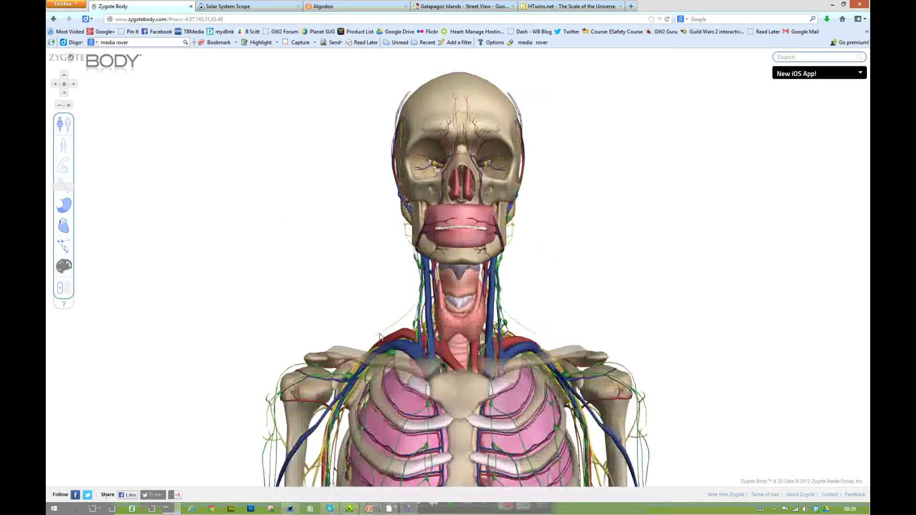
# Control the anatomy layers individually, hide everything except the skeleton, and view the skull close up
pyautogui.moveTo(381, 337); pyautogui.dragTo(419, 184)
pyautogui.moveTo(425, 381); pyautogui.dragTo(390, 283)
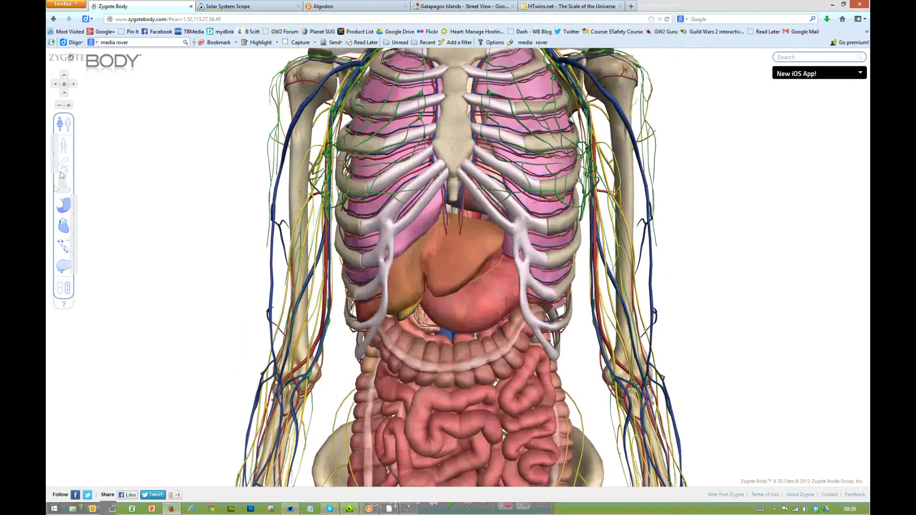
pyautogui.moveTo(75, 202); pyautogui.dragTo(51, 227)
pyautogui.moveTo(65, 186); pyautogui.dragTo(78, 187)
pyautogui.moveTo(75, 244); pyautogui.dragTo(49, 272)
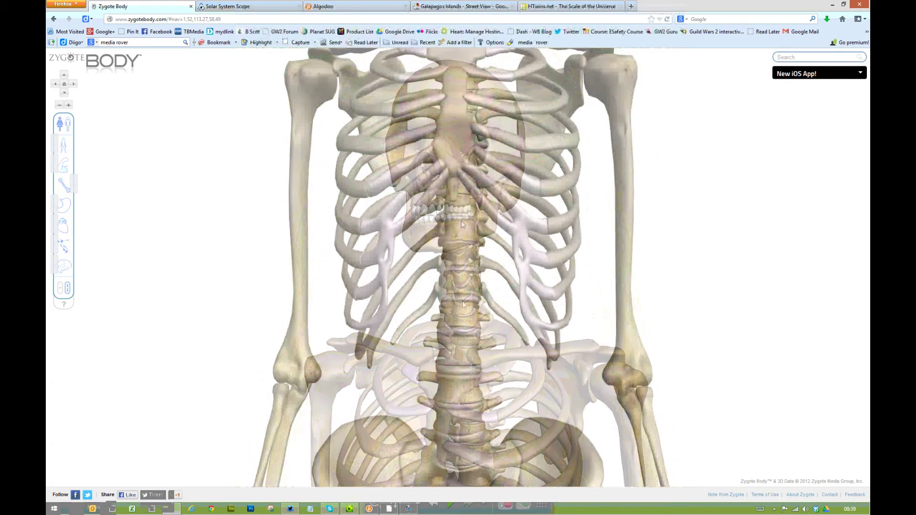
pyautogui.moveTo(564, 197); pyautogui.dragTo(322, 186)
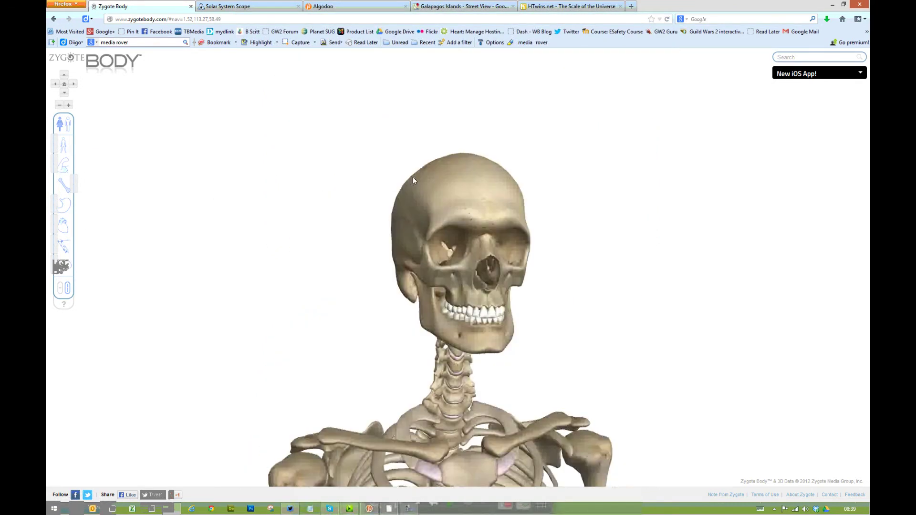
pyautogui.scroll(2, 413, 177)
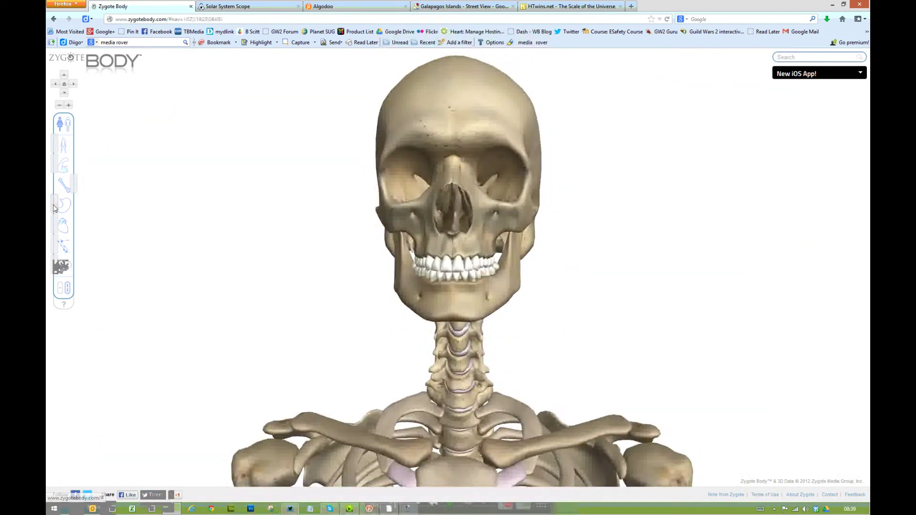
# Show the organ and circulatory layers, hide the skeleton, and clear the pleura highlight in the chest
pyautogui.click(57, 206)
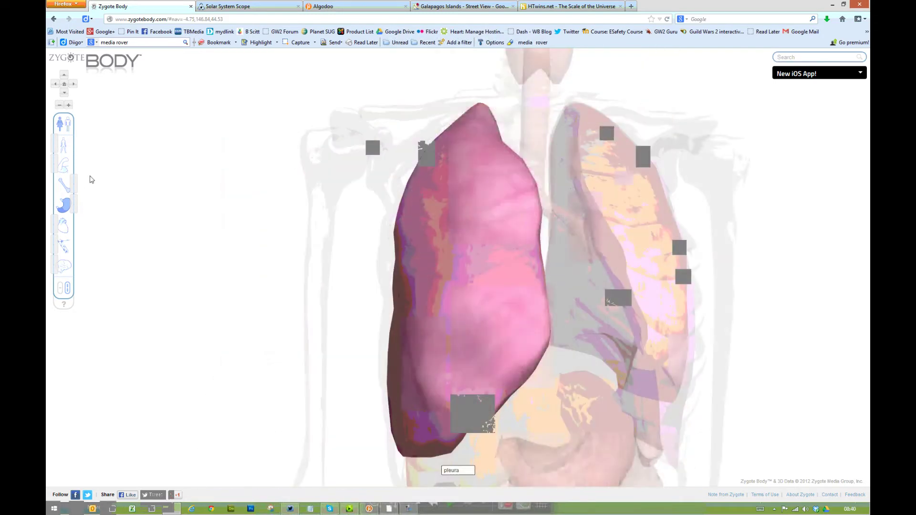
pyautogui.moveTo(74, 184); pyautogui.dragTo(53, 184)
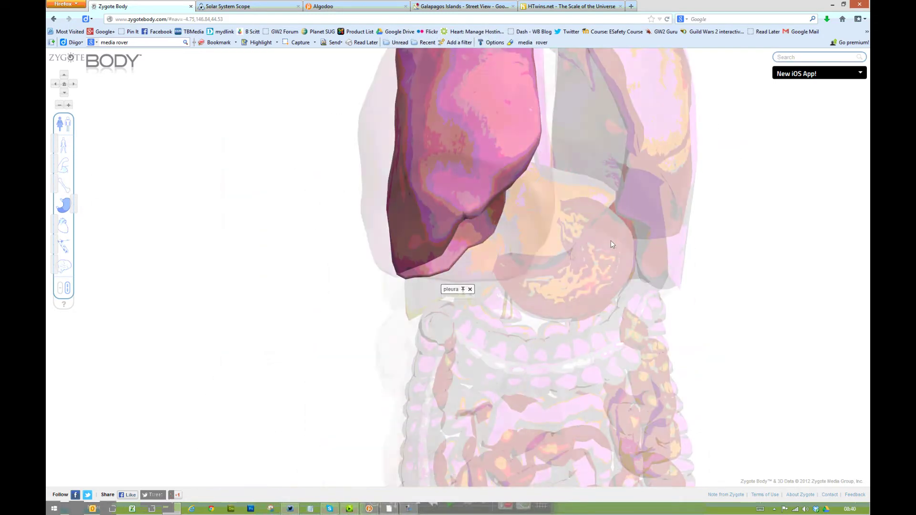
pyautogui.moveTo(611, 241); pyautogui.dragTo(280, 224)
pyautogui.moveTo(54, 225); pyautogui.dragTo(82, 227)
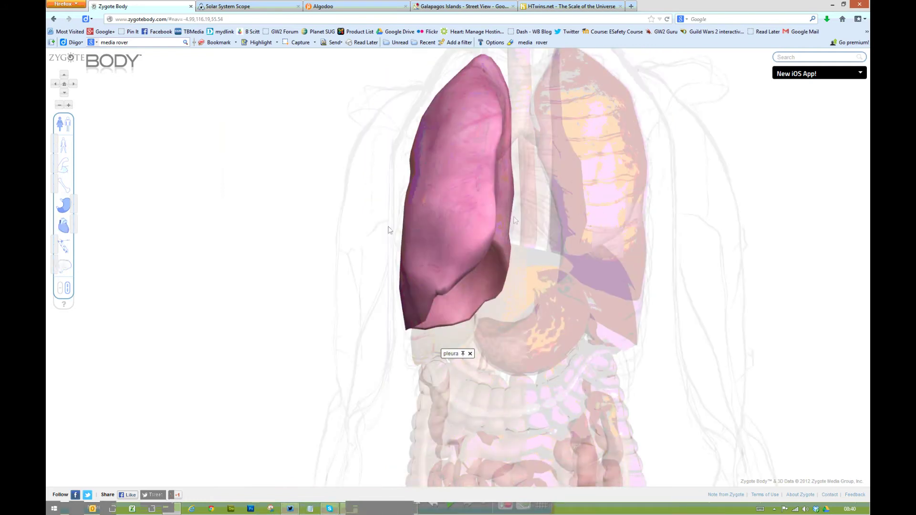
pyautogui.scroll(-3, 592, 214)
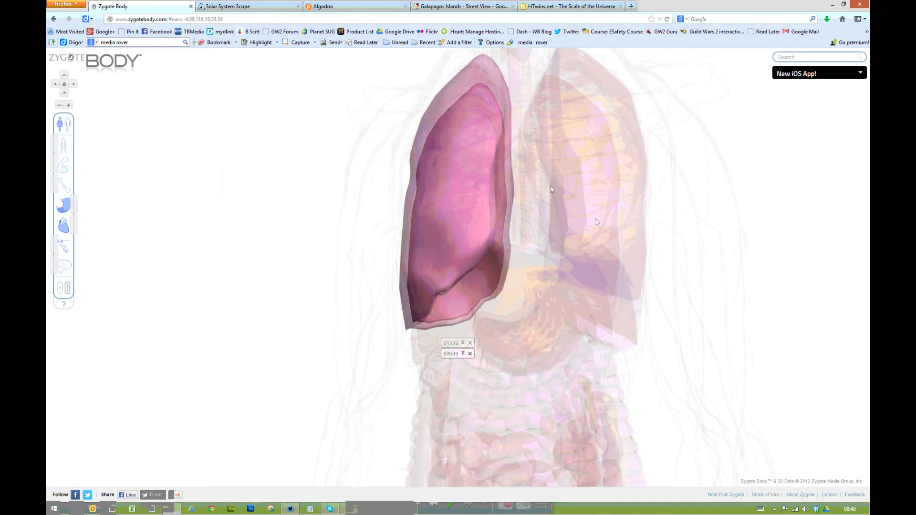
pyautogui.click(372, 211)
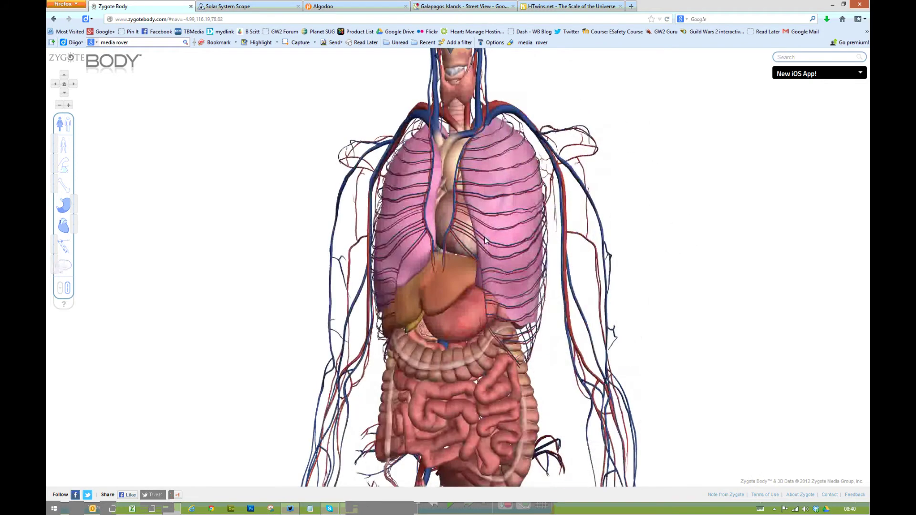
# Isolate the small intestine in the abdomen to identify it, and clear its highlight
pyautogui.moveTo(372, 211); pyautogui.dragTo(313, 245)
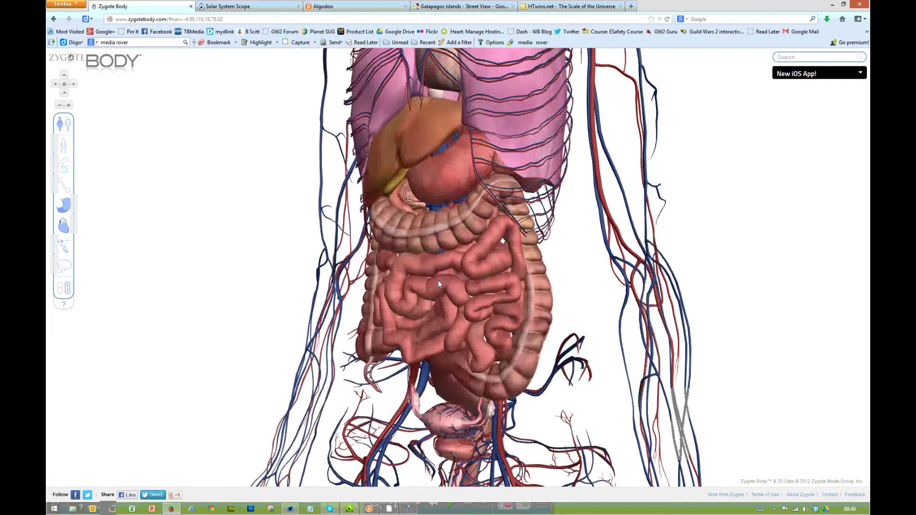
pyautogui.click(438, 280)
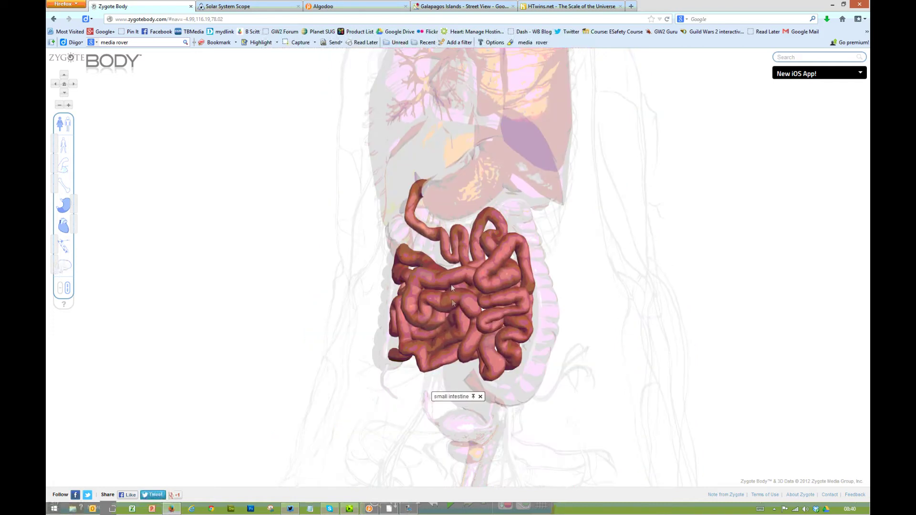
pyautogui.click(480, 397)
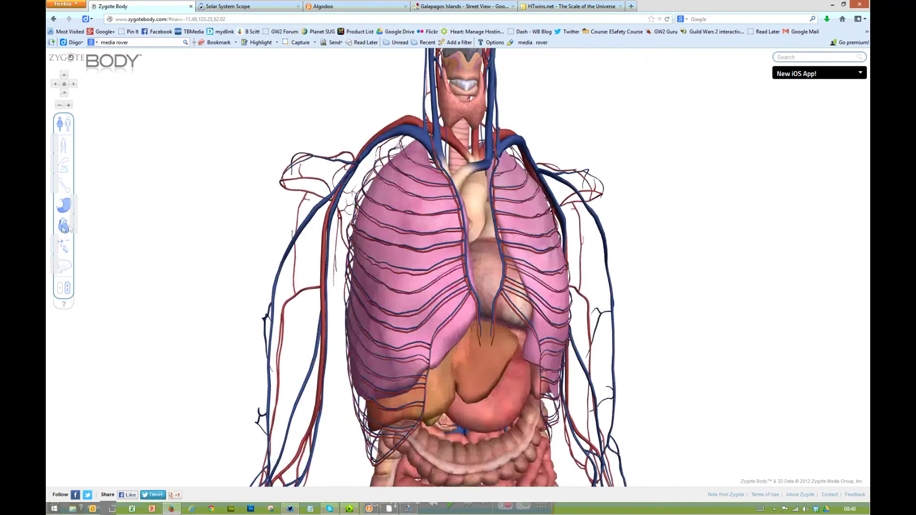
# Hide the circulatory and organ layers, show only the skeleton, and examine the skull up close
pyautogui.moveTo(74, 224); pyautogui.dragTo(55, 224)
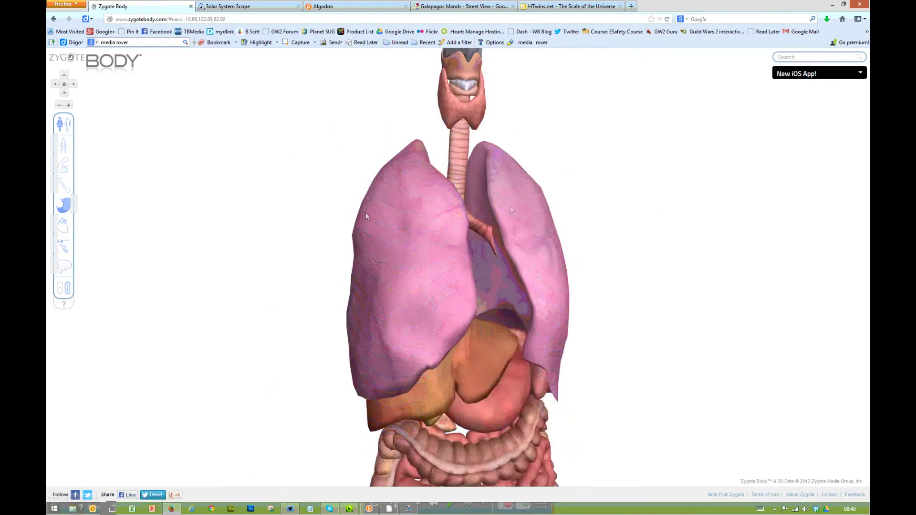
pyautogui.moveTo(563, 137); pyautogui.dragTo(534, 251)
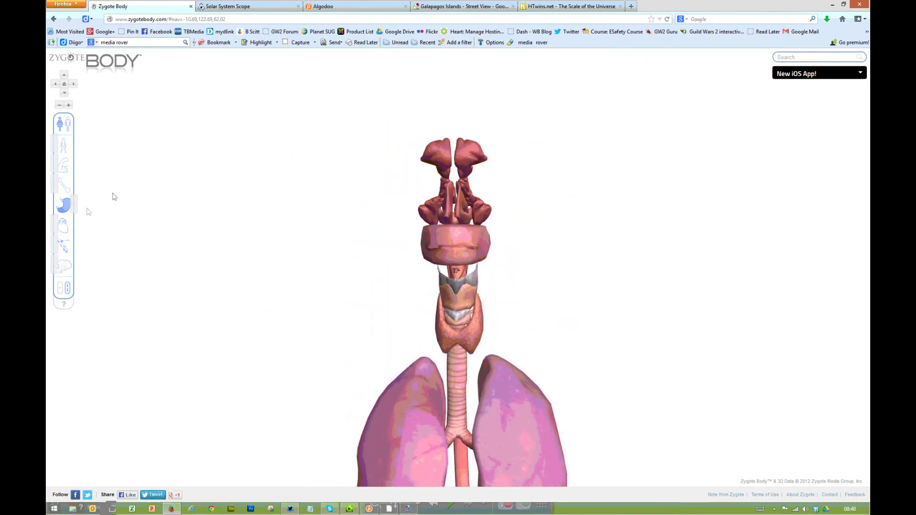
pyautogui.moveTo(74, 206); pyautogui.dragTo(83, 188)
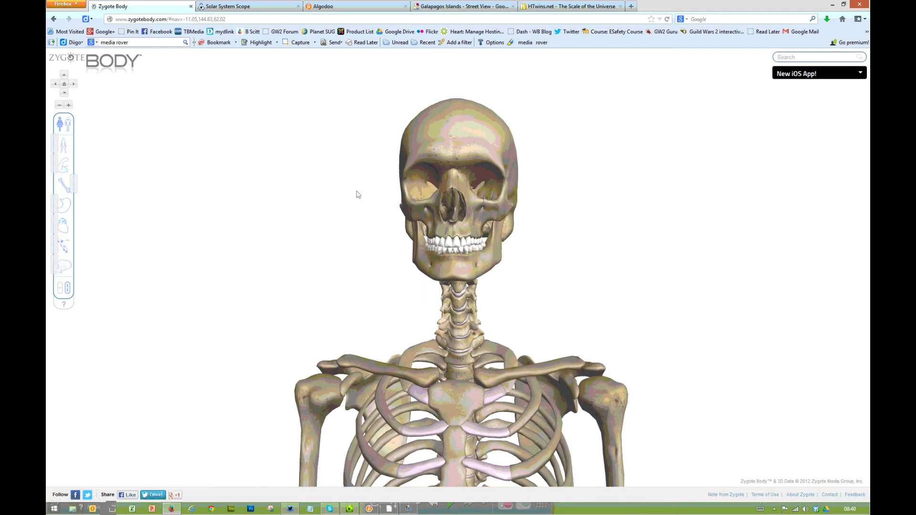
pyautogui.scroll(1, 542, 217)
pyautogui.scroll(3, 542, 218)
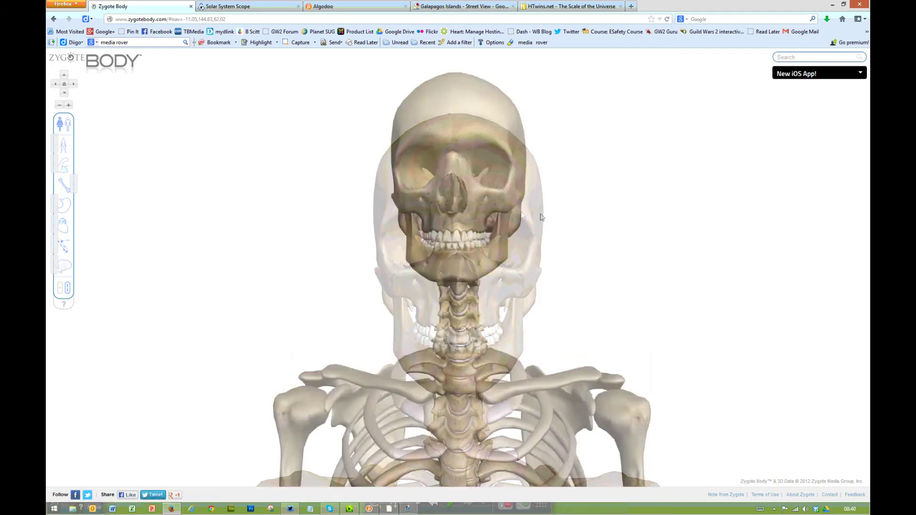
pyautogui.moveTo(592, 274); pyautogui.dragTo(628, 323)
pyautogui.scroll(-1, 625, 324)
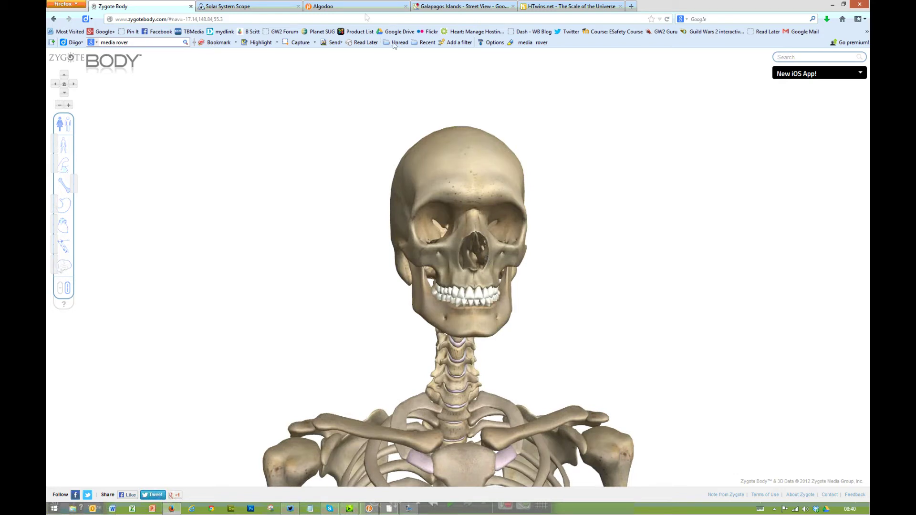
# Switch to the Solar System Scope page and examine the planets' positions around the Sun from different angles
pyautogui.click(247, 7)
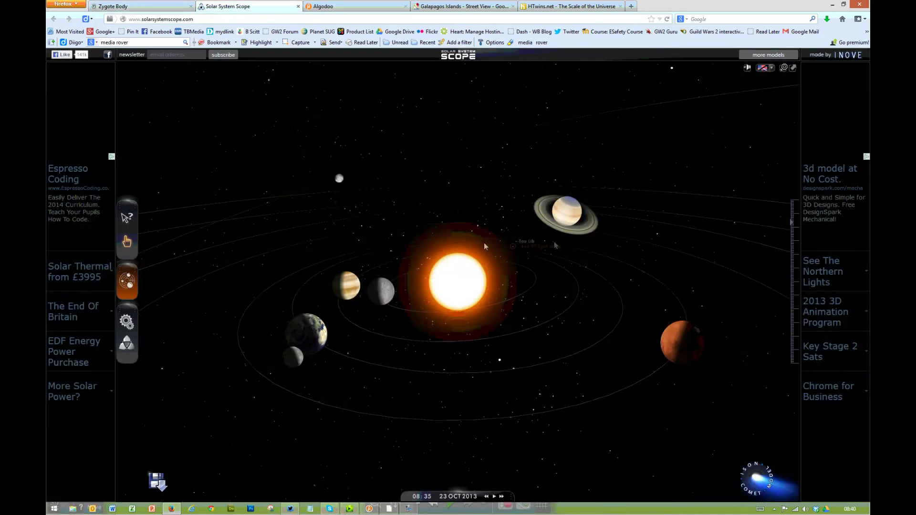
pyautogui.moveTo(556, 241)
pyautogui.mouseDown()
pyautogui.moveTo(557, 272)
pyautogui.moveTo(573, 247)
pyautogui.mouseUp()
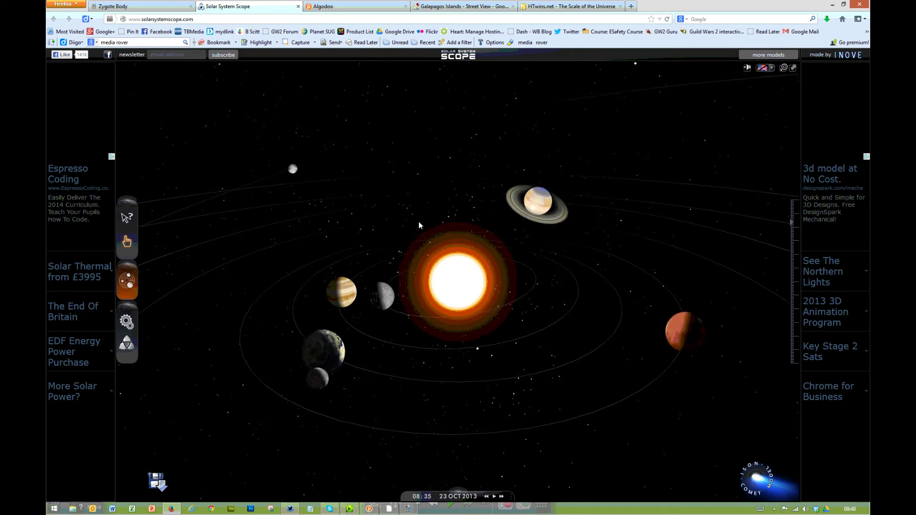
pyautogui.moveTo(565, 232); pyautogui.dragTo(512, 226)
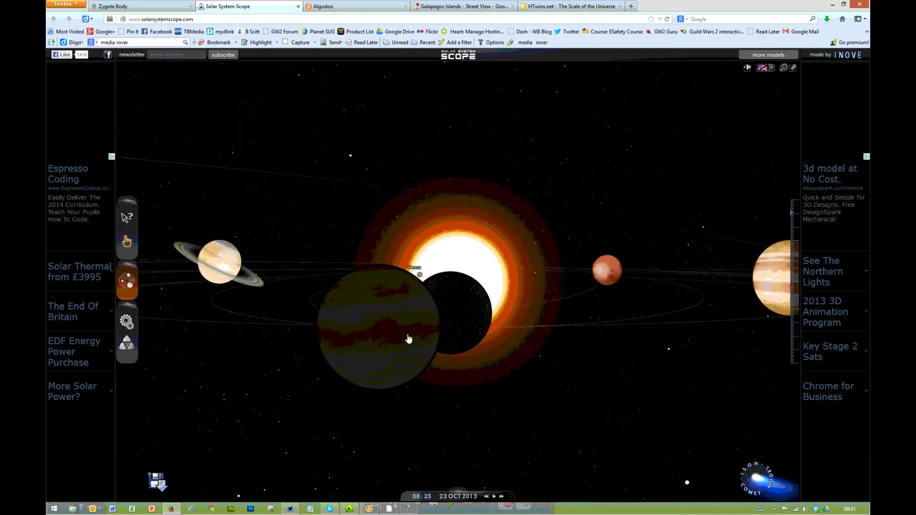
pyautogui.moveTo(408, 339); pyautogui.dragTo(457, 417)
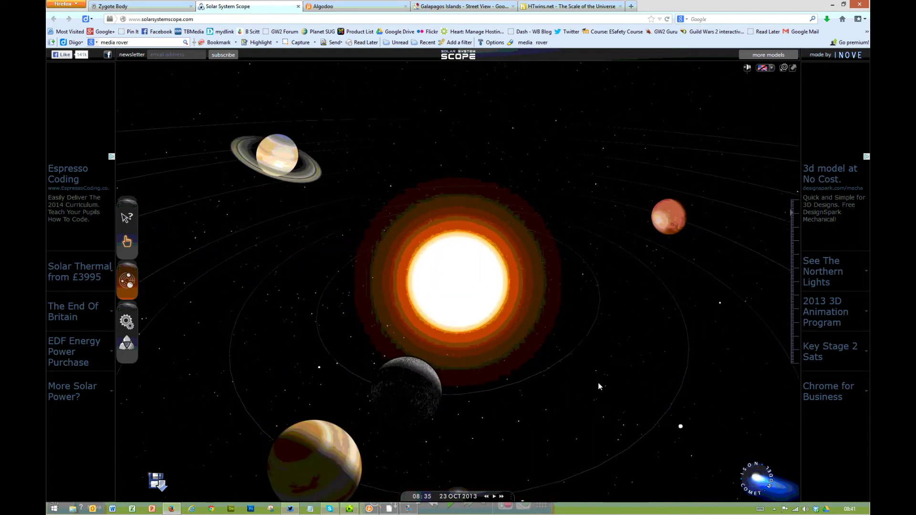
pyautogui.moveTo(598, 383); pyautogui.dragTo(334, 400)
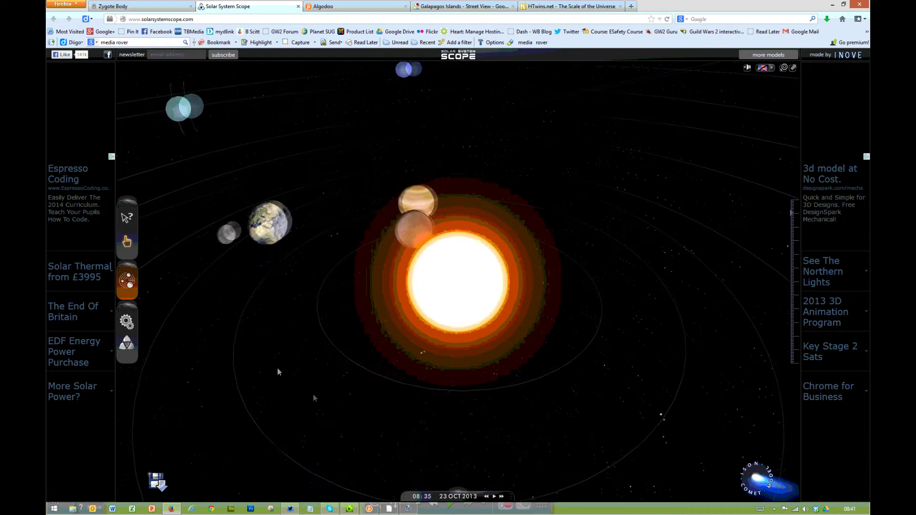
# Run the solar system's time animation forward from 23 Oct 2013, widen the view to the outer planets, and stop it
pyautogui.moveTo(456, 498)
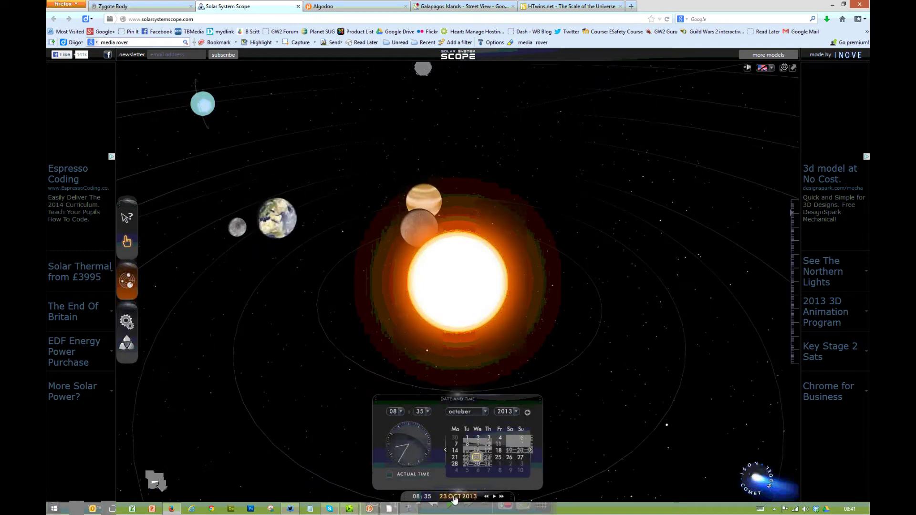
pyautogui.click(494, 496)
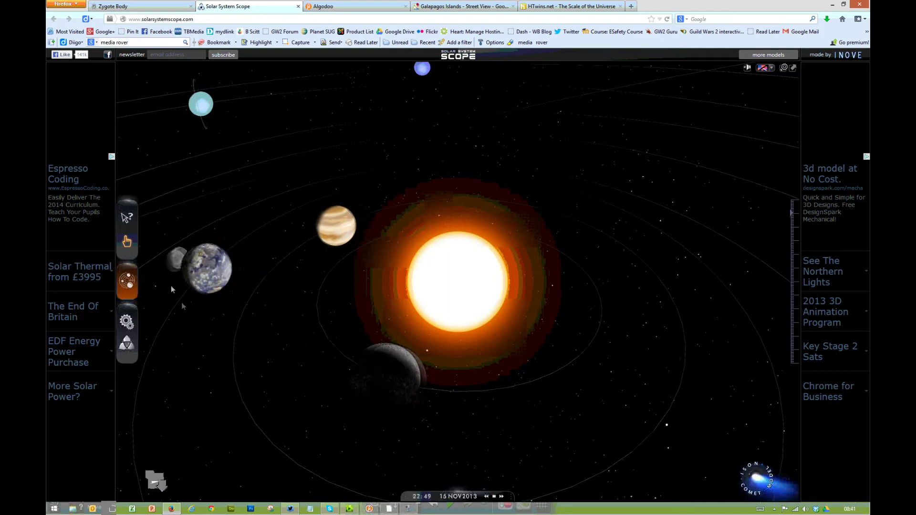
pyautogui.scroll(-3, 264, 321)
pyautogui.scroll(-3, 283, 310)
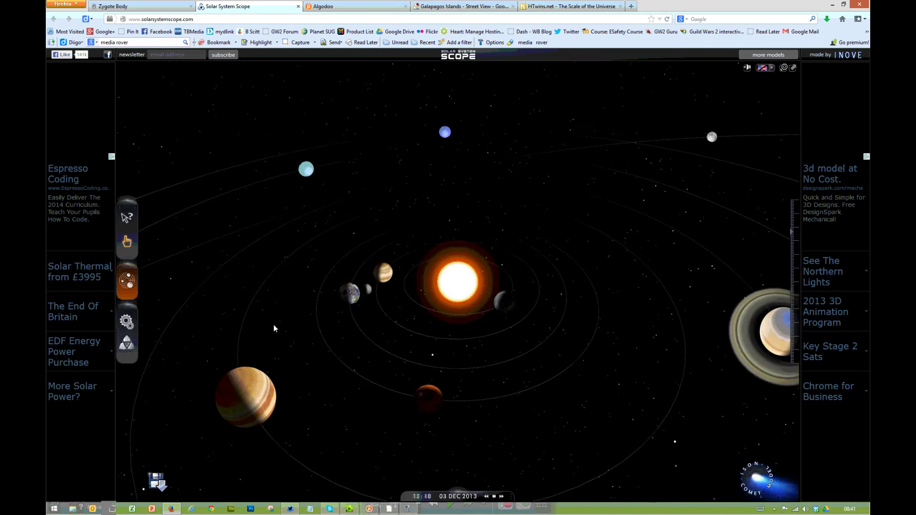
pyautogui.click(495, 497)
# Open the planetary view of Jupiter and turn the planet to its sunlit side
pyautogui.moveTo(128, 283)
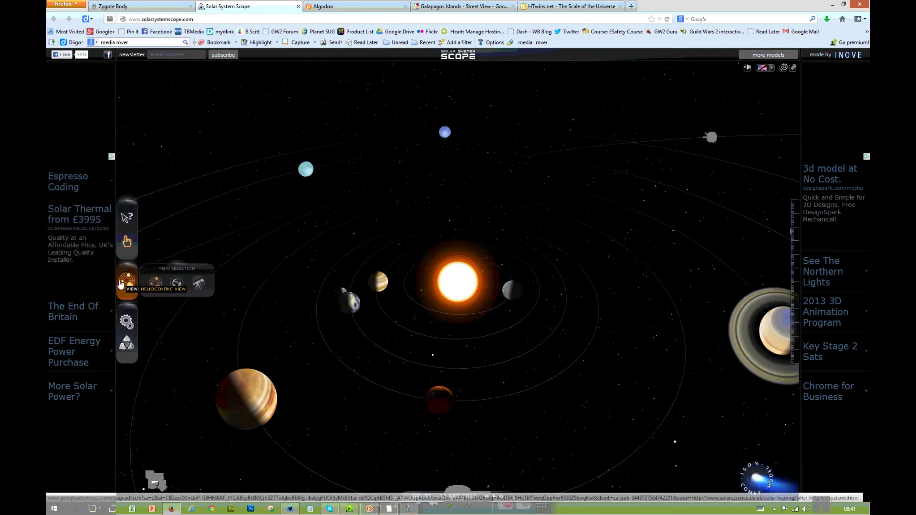
pyautogui.click(255, 398)
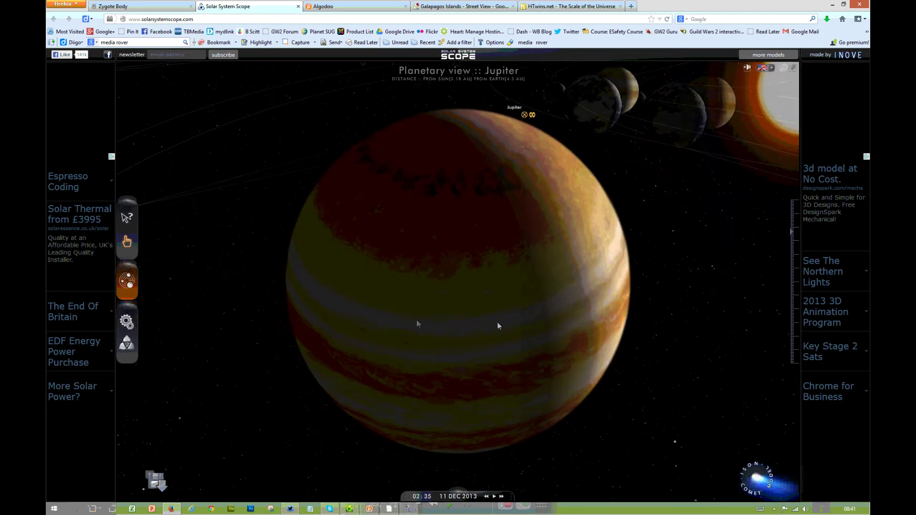
pyautogui.moveTo(306, 293); pyautogui.dragTo(437, 277)
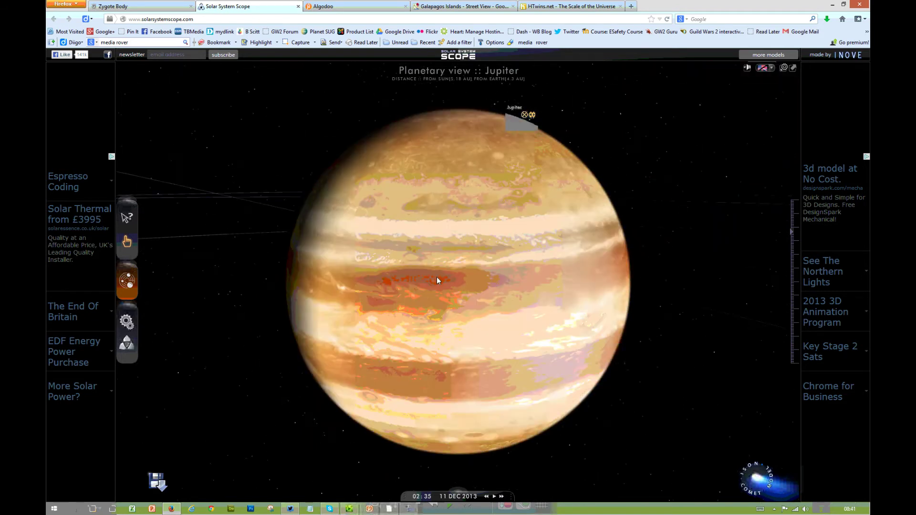
# Look at the Algodoo website, minimize the browser, and close the electricman_ks2.pdf document covering the Algodoo scene
pyautogui.click(364, 8)
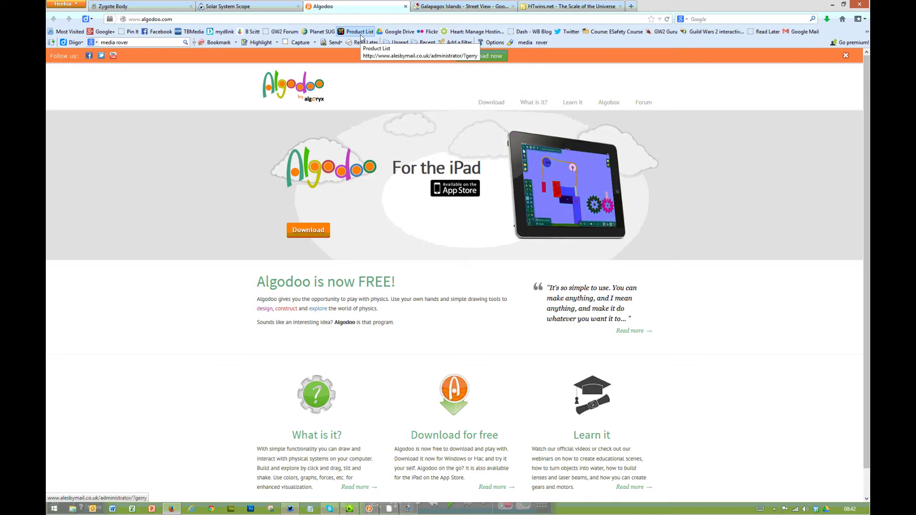
pyautogui.click(832, 5)
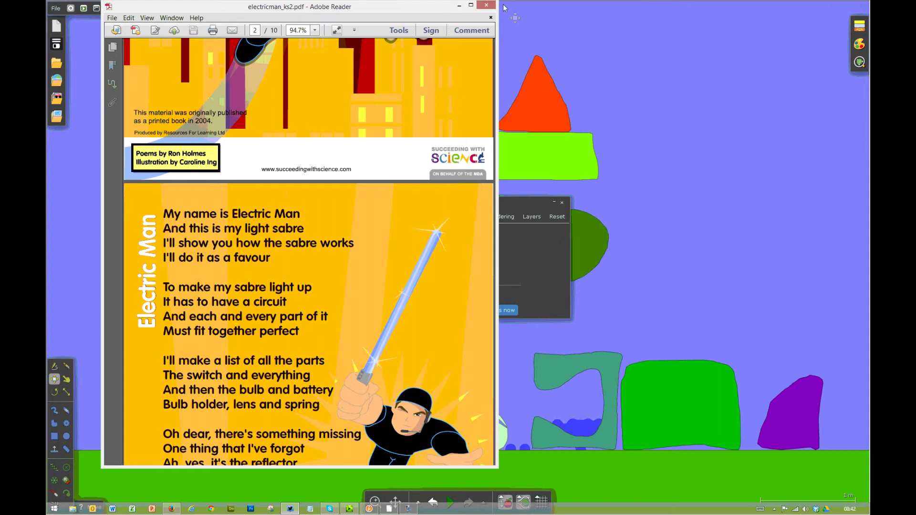
pyautogui.click(486, 6)
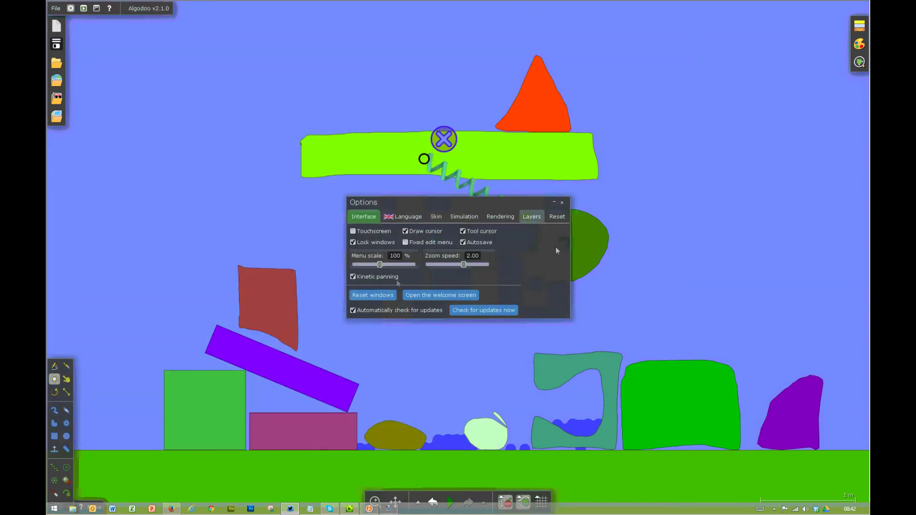
# Move the Options window clear of the spring and hanging shape, and start the Algodoo physics simulation
pyautogui.moveTo(480, 203); pyautogui.dragTo(313, 272)
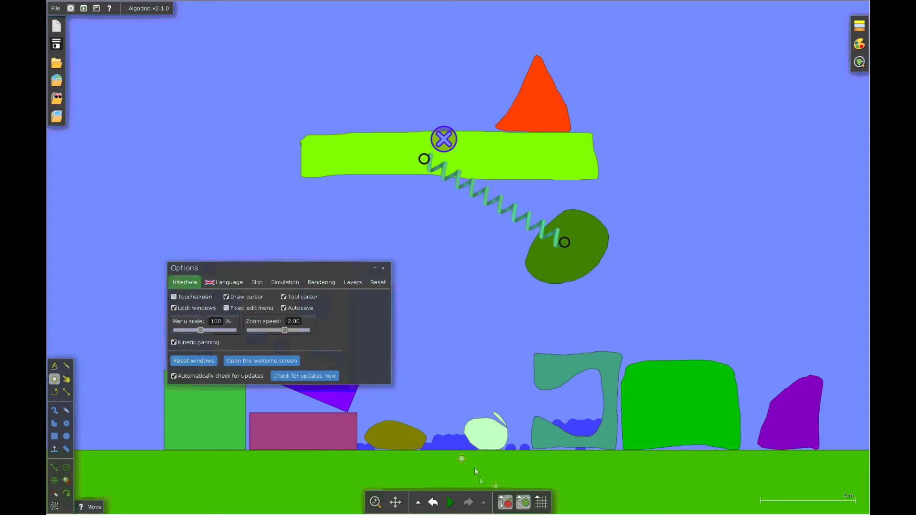
pyautogui.click(452, 503)
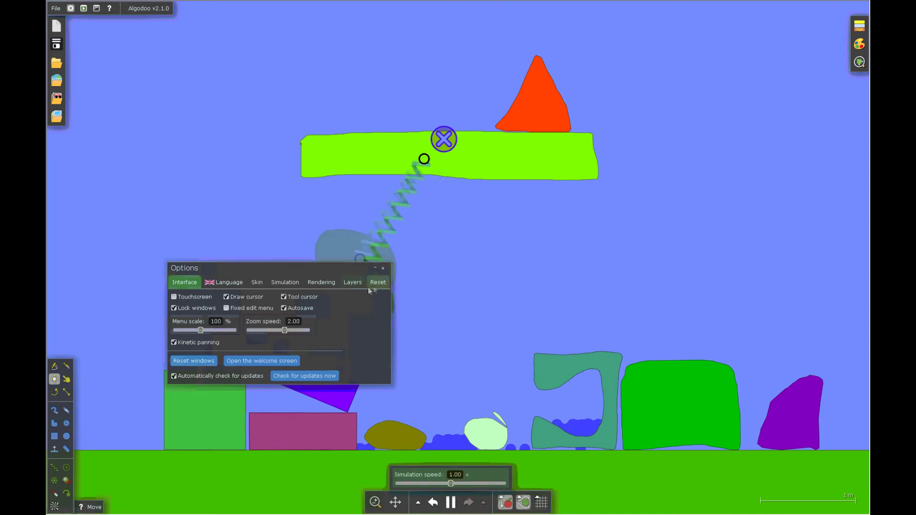
# Close the Options window and sketch a small blob above the green block, plus a box and sloping plank above the C-shaped body
pyautogui.click(383, 269)
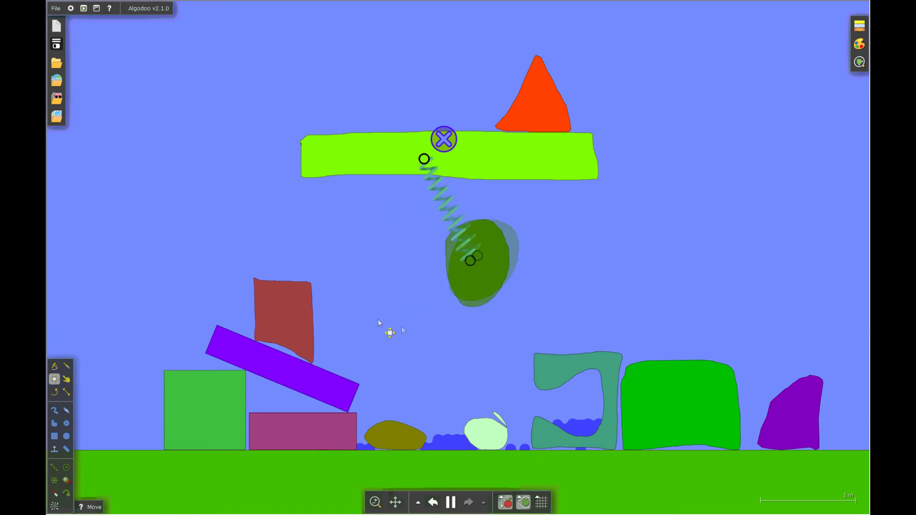
pyautogui.click(54, 366)
pyautogui.moveTo(256, 218)
pyautogui.mouseDown()
pyautogui.moveTo(271, 224)
pyautogui.moveTo(253, 220)
pyautogui.mouseUp()
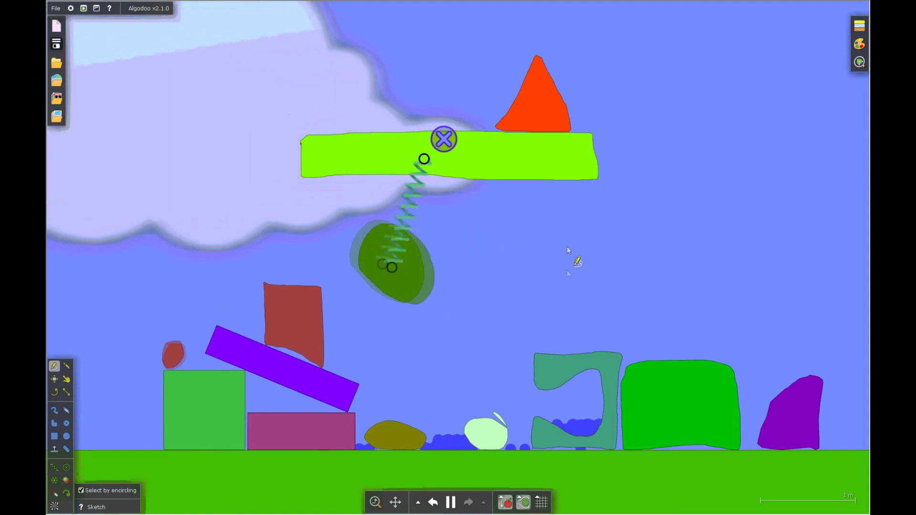
pyautogui.moveTo(567, 247)
pyautogui.mouseDown()
pyautogui.moveTo(602, 297)
pyautogui.moveTo(579, 249)
pyautogui.moveTo(567, 248)
pyautogui.mouseUp()
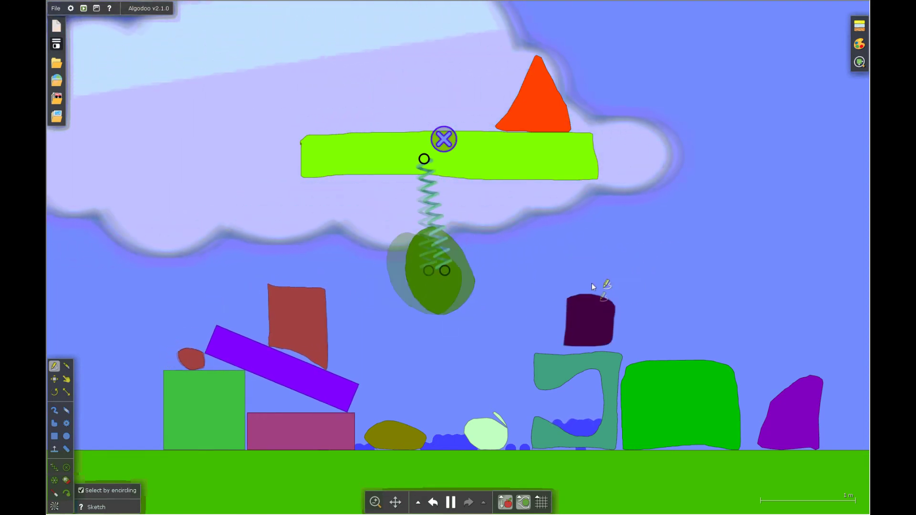
pyautogui.moveTo(526, 306)
pyautogui.mouseDown()
pyautogui.moveTo(680, 275)
pyautogui.moveTo(518, 284)
pyautogui.moveTo(527, 306)
pyautogui.mouseUp()
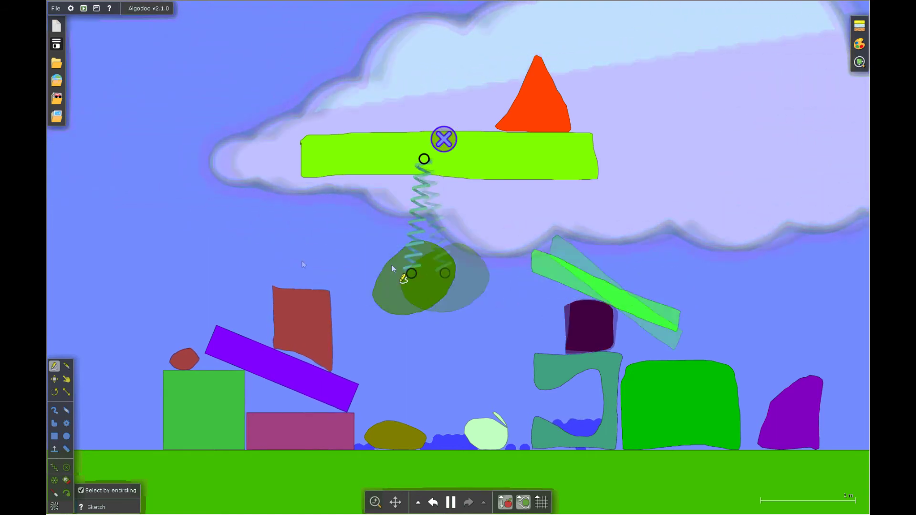
# Swing the hanging green shape sideways on its spring with the Drag tool
pyautogui.click(66, 379)
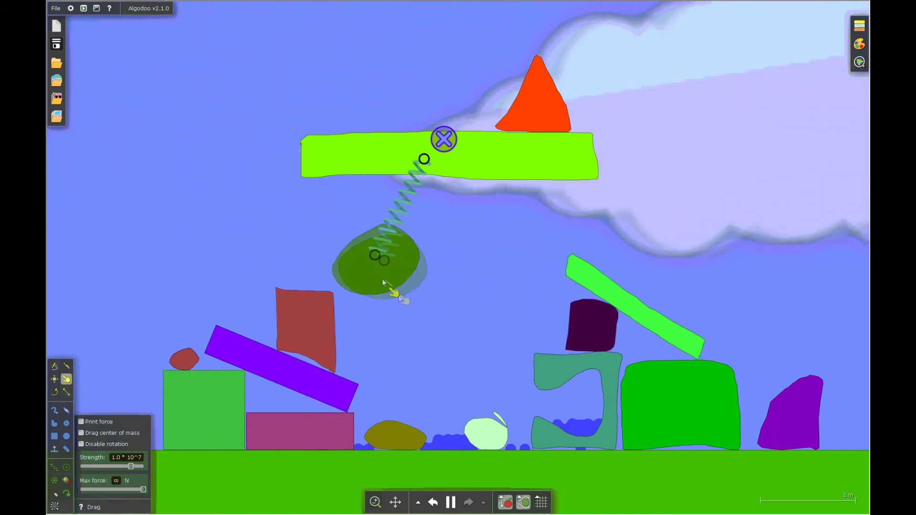
pyautogui.moveTo(383, 279); pyautogui.dragTo(526, 240)
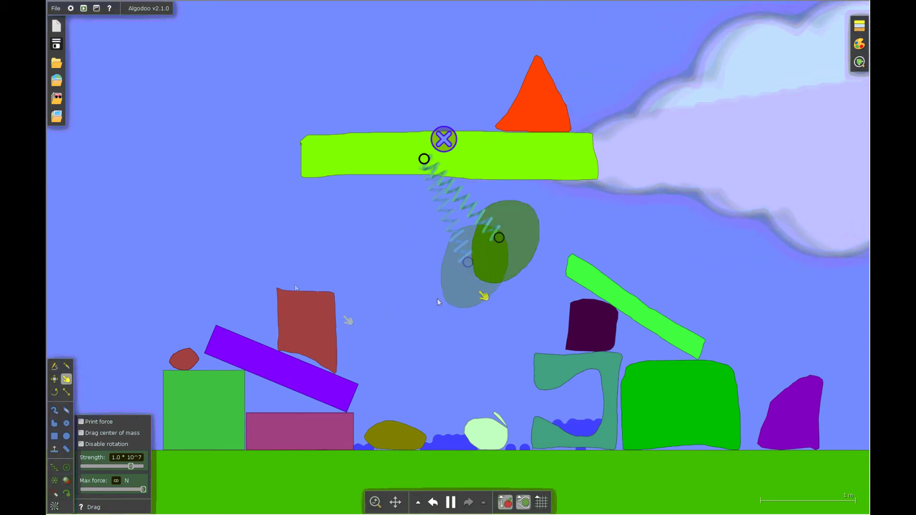
# Liquify the orange triangle on the beam and the brown-red block on the purple plank, and pause the simulation
pyautogui.rightClick(539, 100)
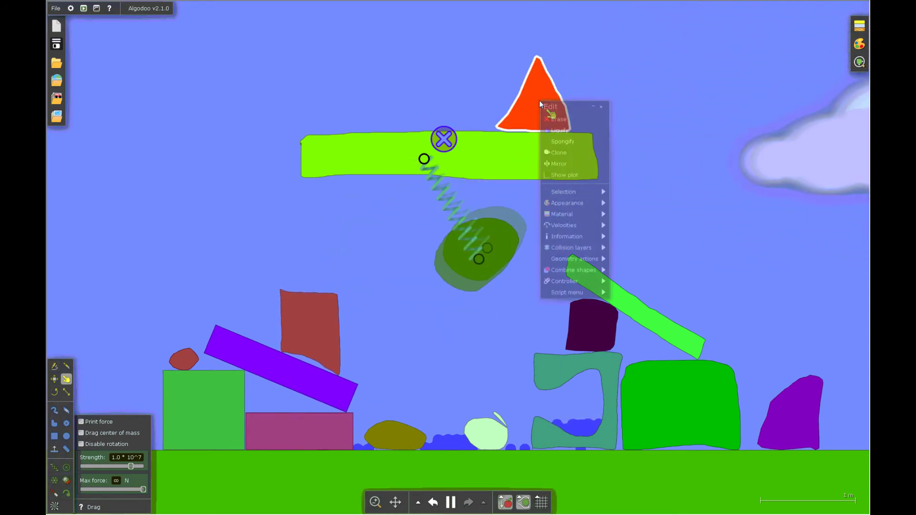
pyautogui.moveTo(553, 192)
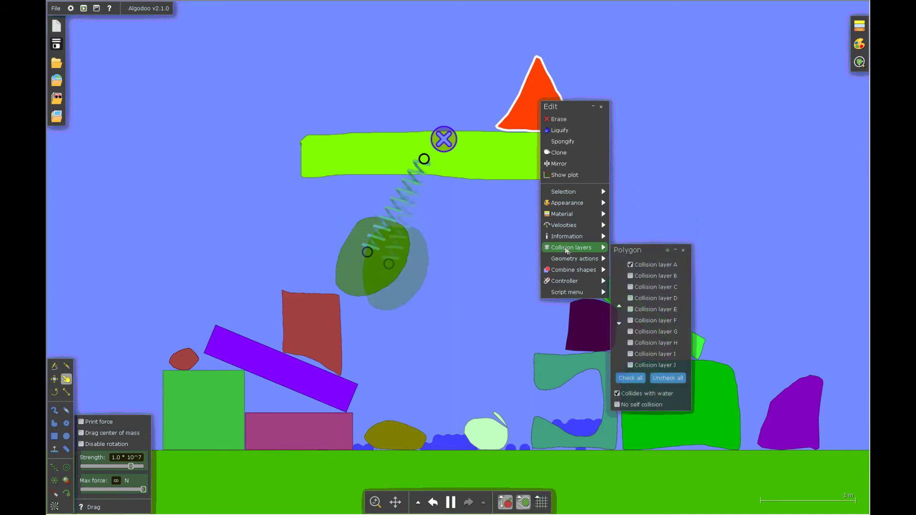
pyautogui.moveTo(566, 260)
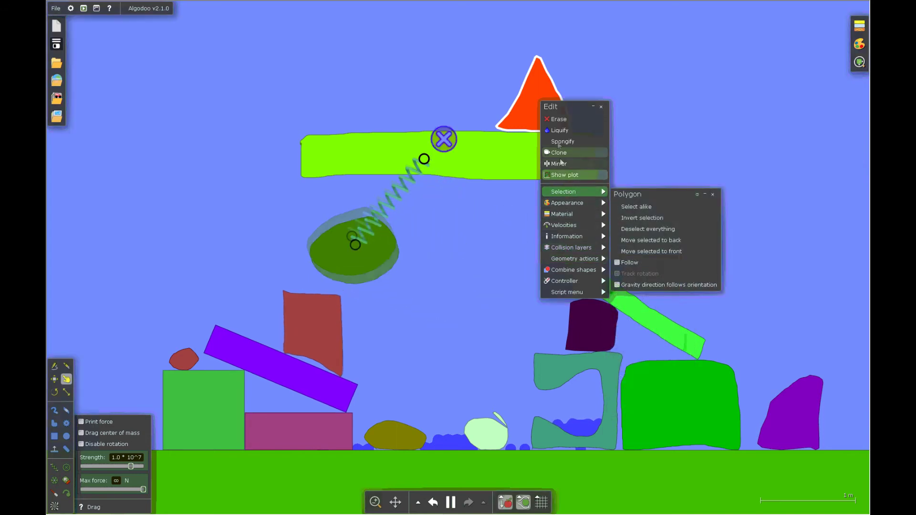
pyautogui.click(557, 130)
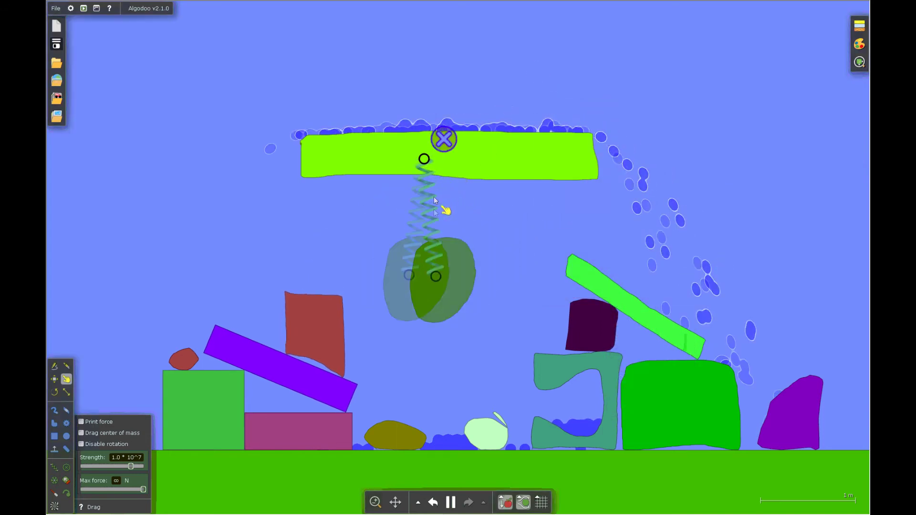
pyautogui.rightClick(312, 322)
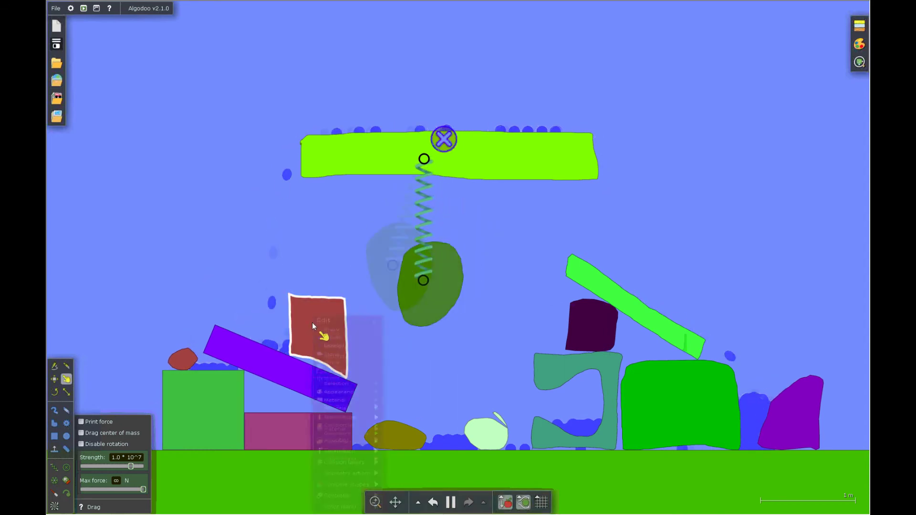
pyautogui.click(329, 345)
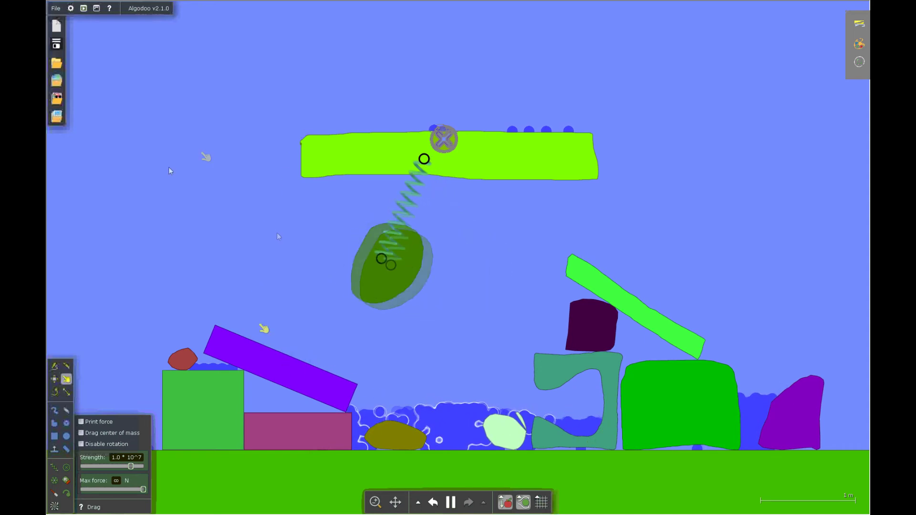
pyautogui.click(451, 503)
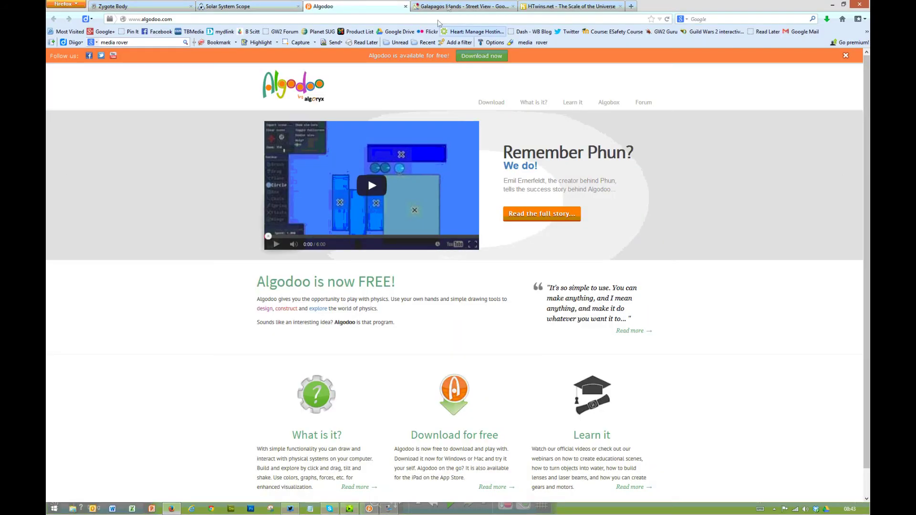
# Switch to the browser's Galapagos Islands Street View page, look along the Humedales track, and open the giant tortoise breeding center view
pyautogui.click(461, 6)
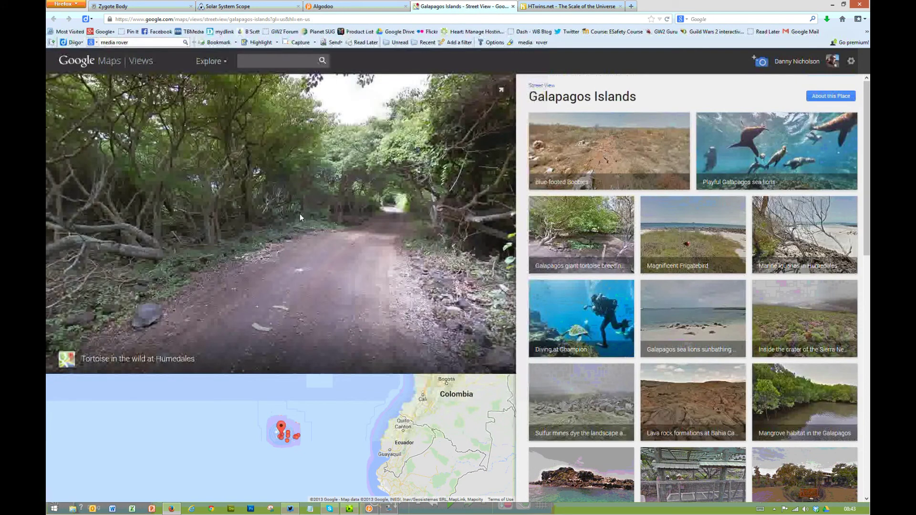
pyautogui.moveTo(387, 208); pyautogui.dragTo(294, 194)
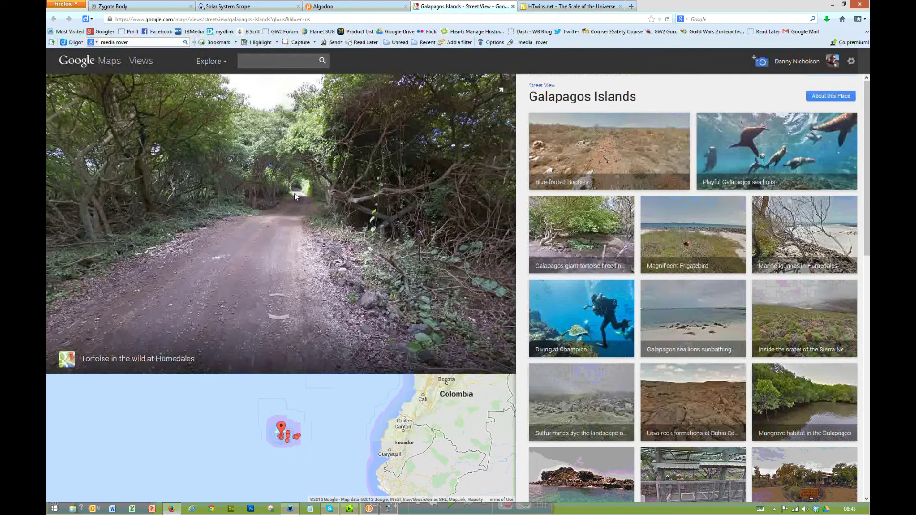
pyautogui.moveTo(275, 125); pyautogui.dragTo(223, 129)
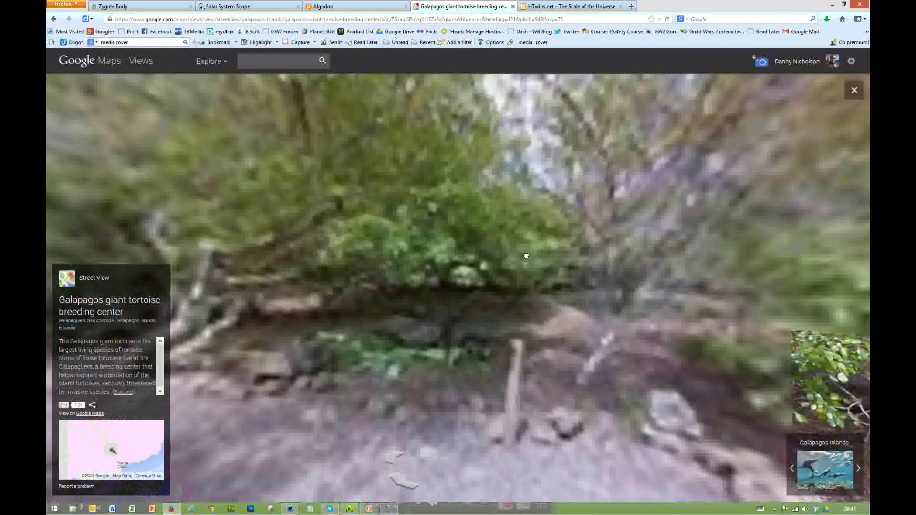
# Look around the giant tortoise breeding center panorama and move forward along the wooden walkway
pyautogui.moveTo(527, 255); pyautogui.dragTo(387, 193)
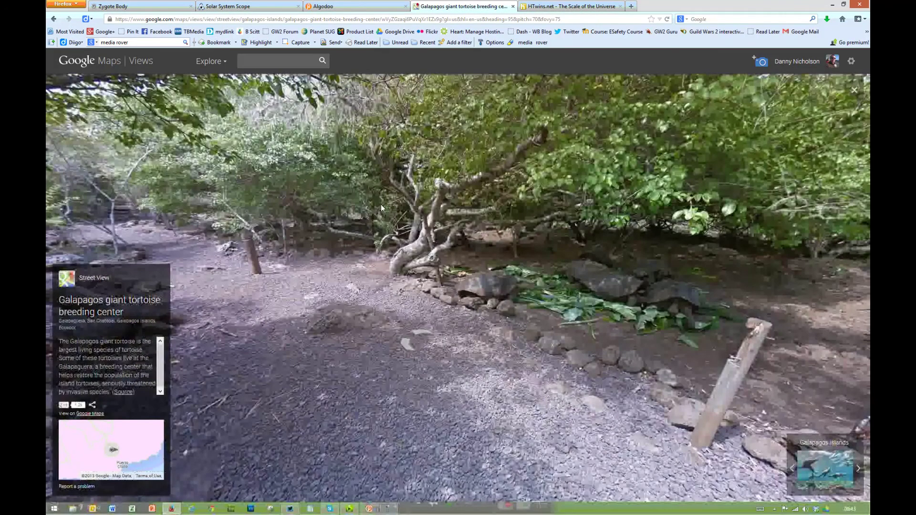
pyautogui.moveTo(380, 204); pyautogui.dragTo(510, 238)
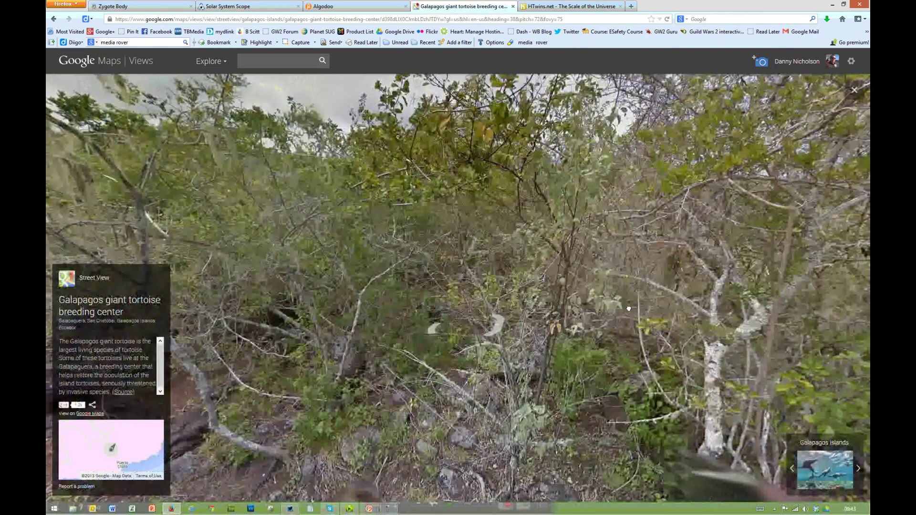
pyautogui.moveTo(629, 309); pyautogui.dragTo(549, 290)
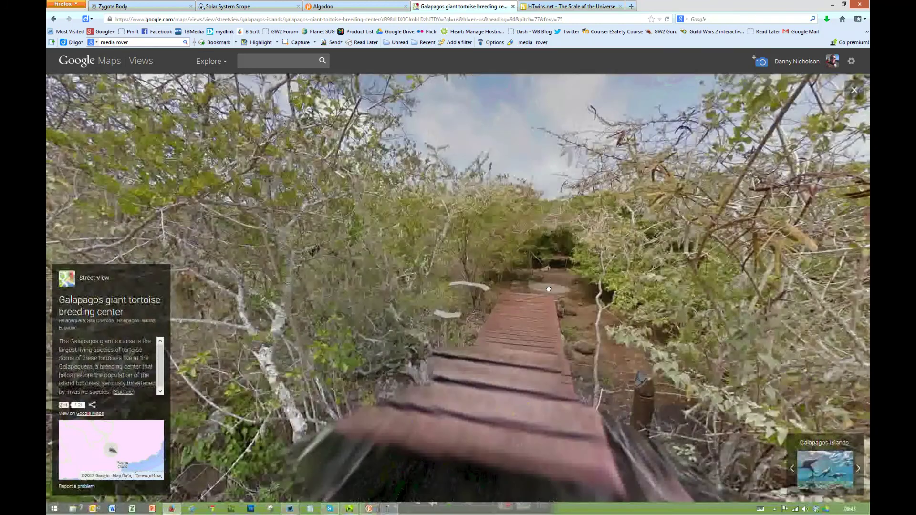
pyautogui.click(548, 290)
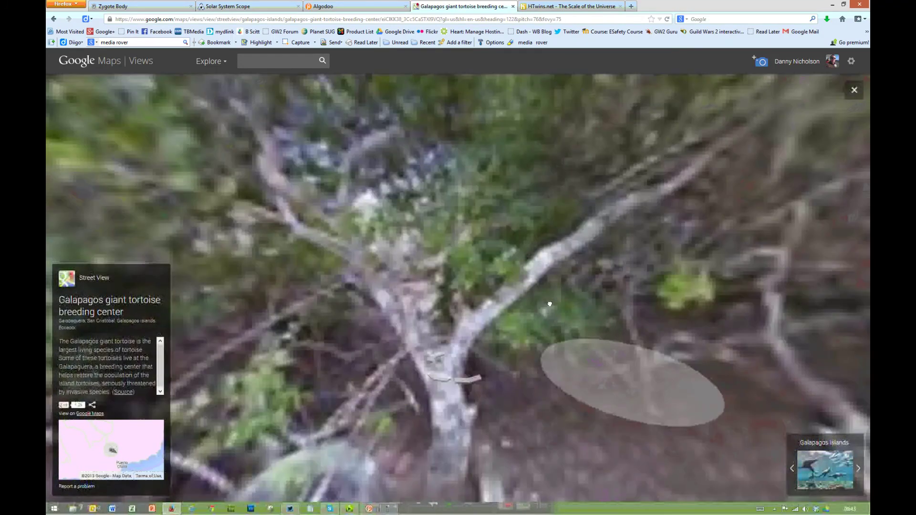
# Turn the view to the tortoises feeding beneath the trees and zoom in on them
pyautogui.moveTo(550, 304); pyautogui.dragTo(377, 274)
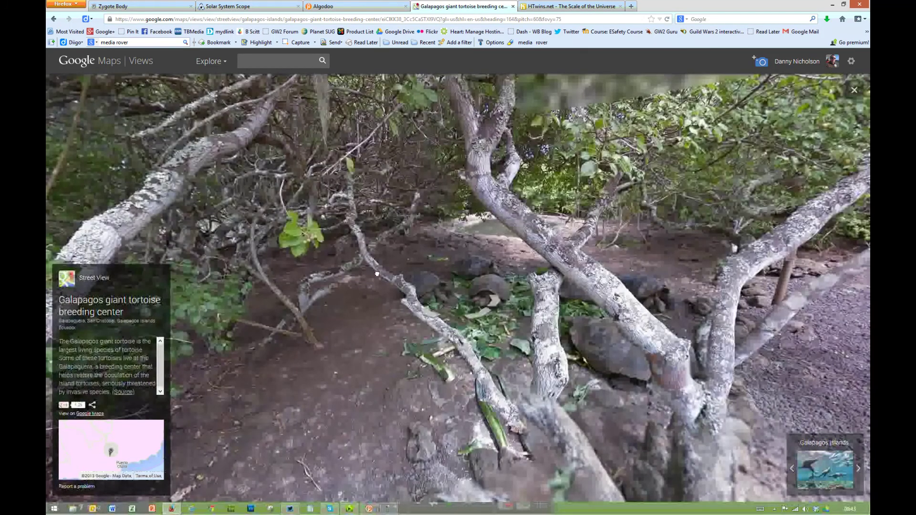
pyautogui.scroll(1, 586, 292)
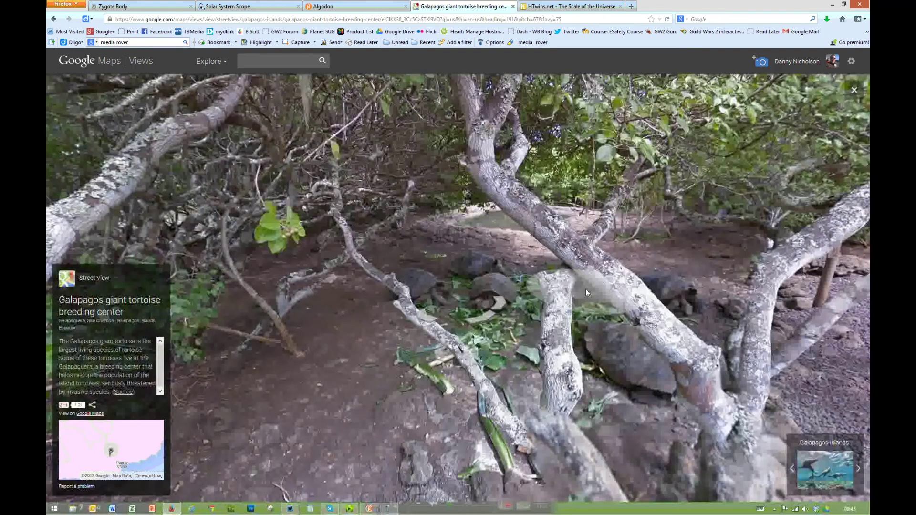
pyautogui.scroll(1, 587, 293)
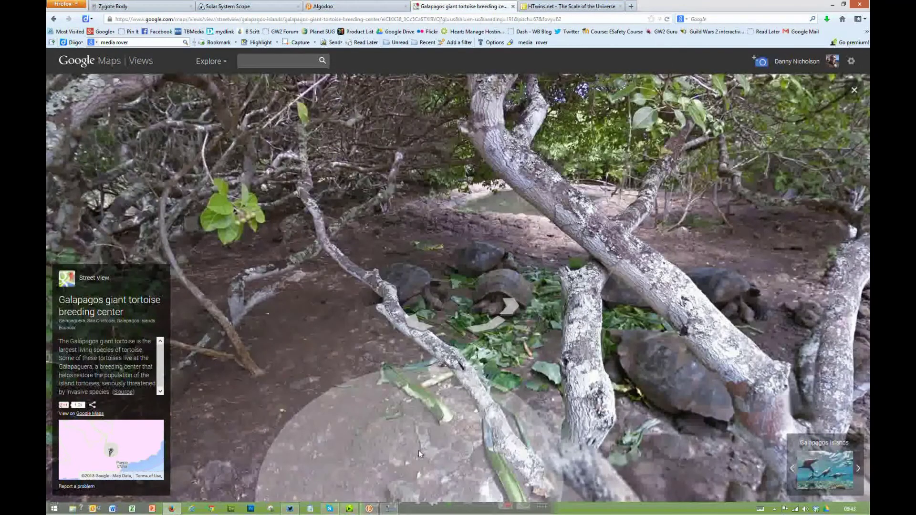